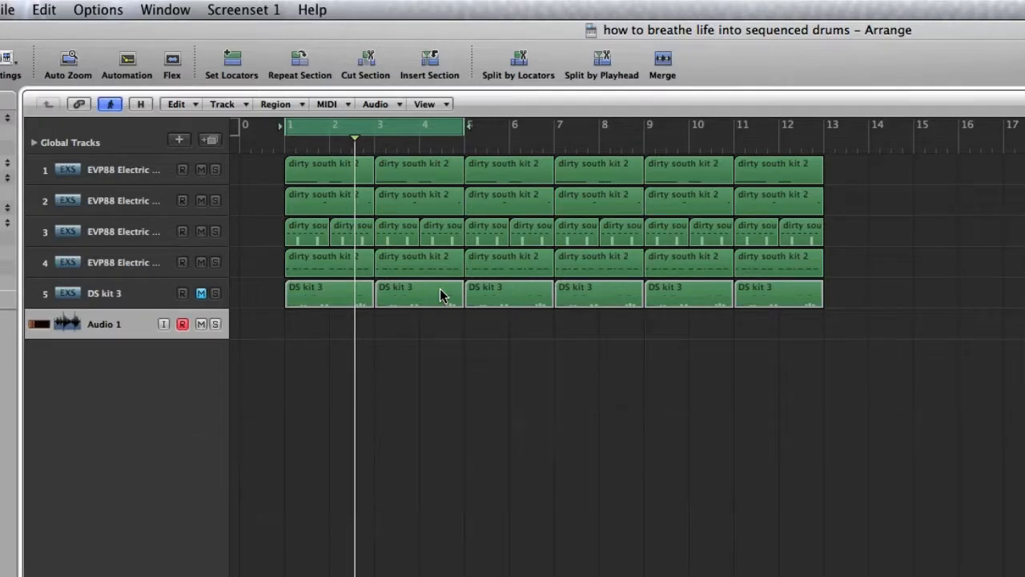
# - Play back the drum loop and open the first region on track 3 in the Hyper Editor
pyautogui.press('space')
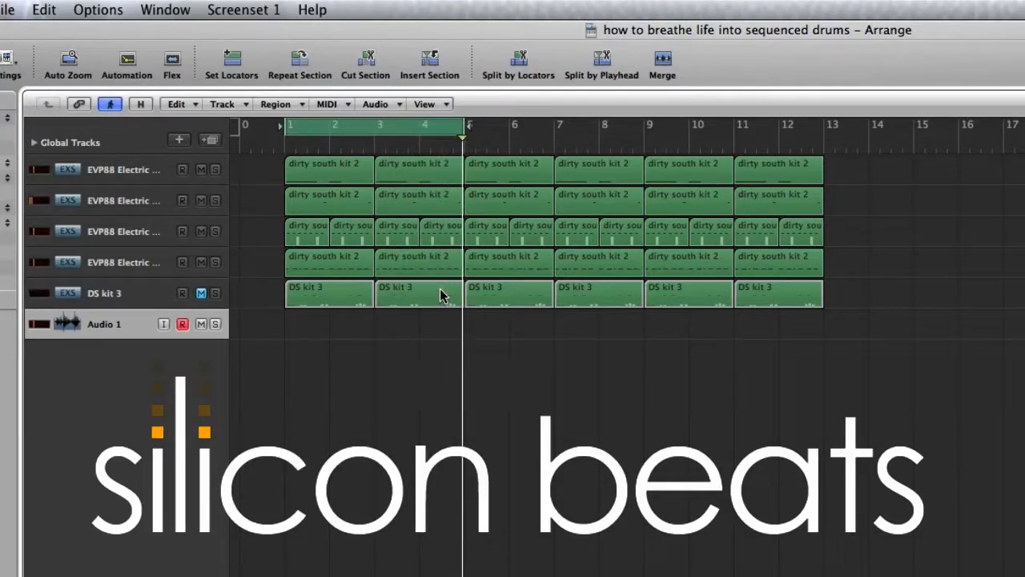
pyautogui.press('space')
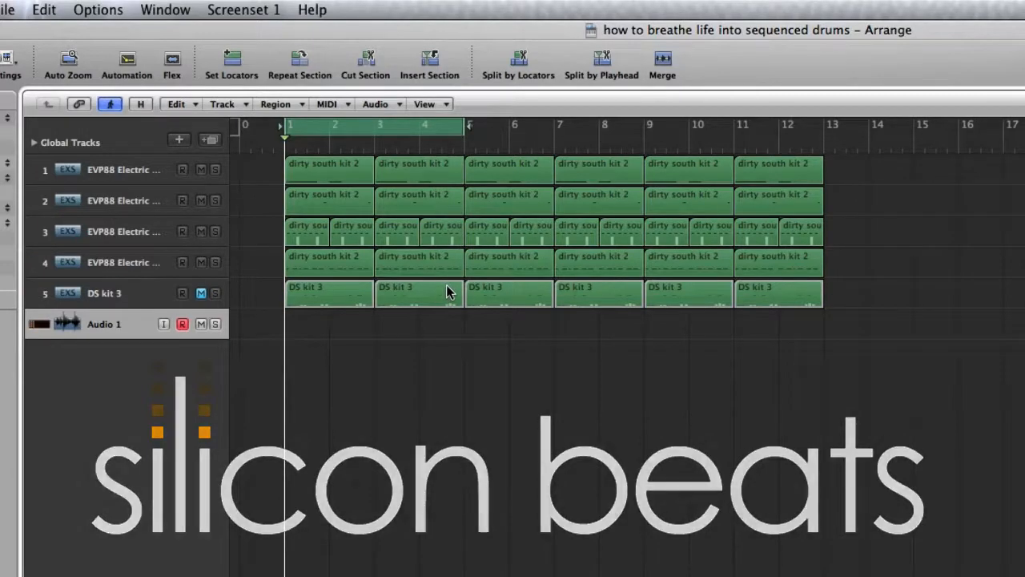
pyautogui.click(302, 226)
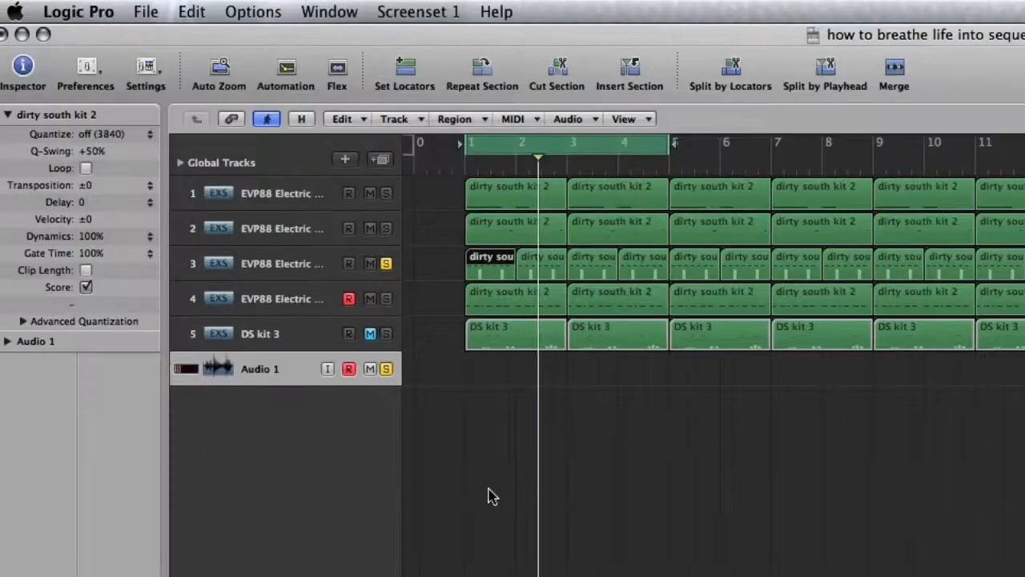
pyautogui.press('space')
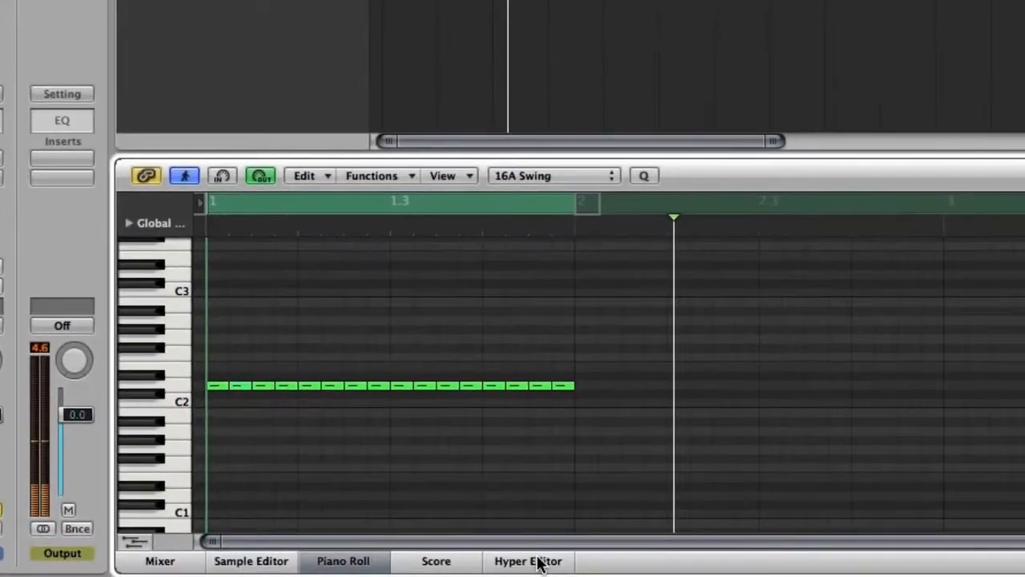
pyautogui.click(538, 561)
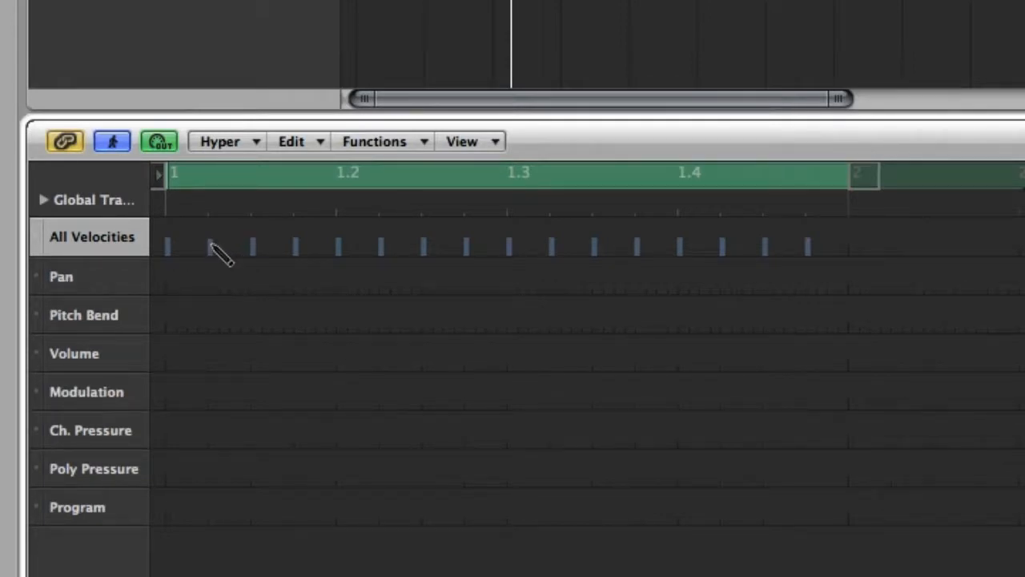
# - Lower the velocity of every second 1/16-note hit in the first bar by varying amounts and play the result
pyautogui.moveTo(209, 244)
pyautogui.mouseDown()
pyautogui.moveTo(208, 218)
pyautogui.moveTo(209, 249)
pyautogui.mouseUp()
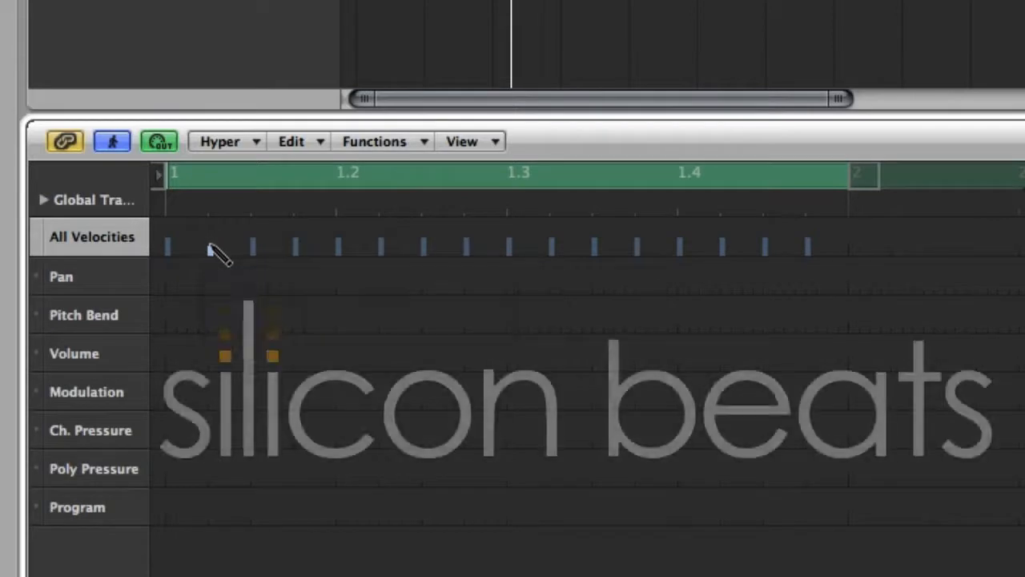
pyautogui.click(295, 245)
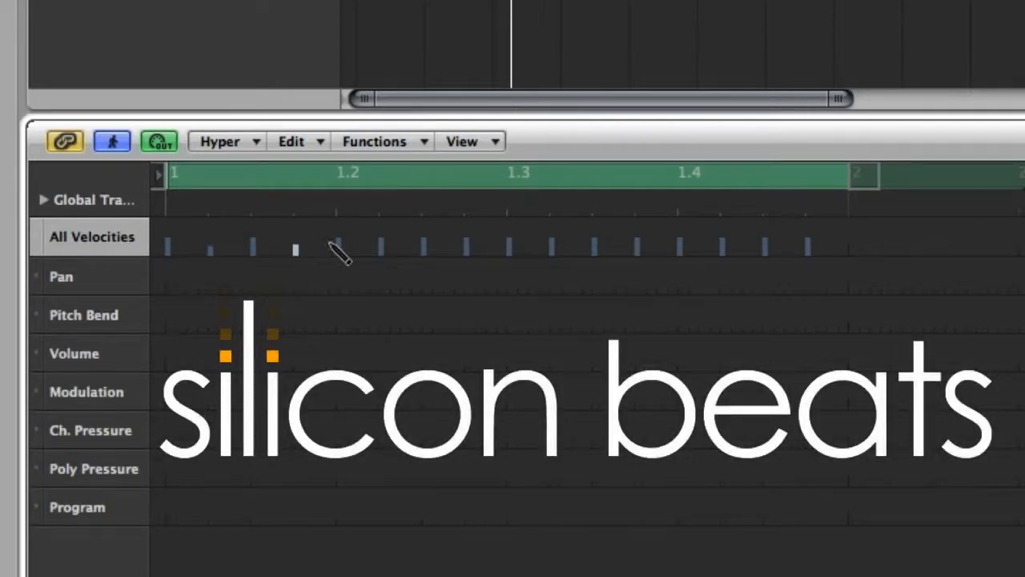
pyautogui.click(381, 251)
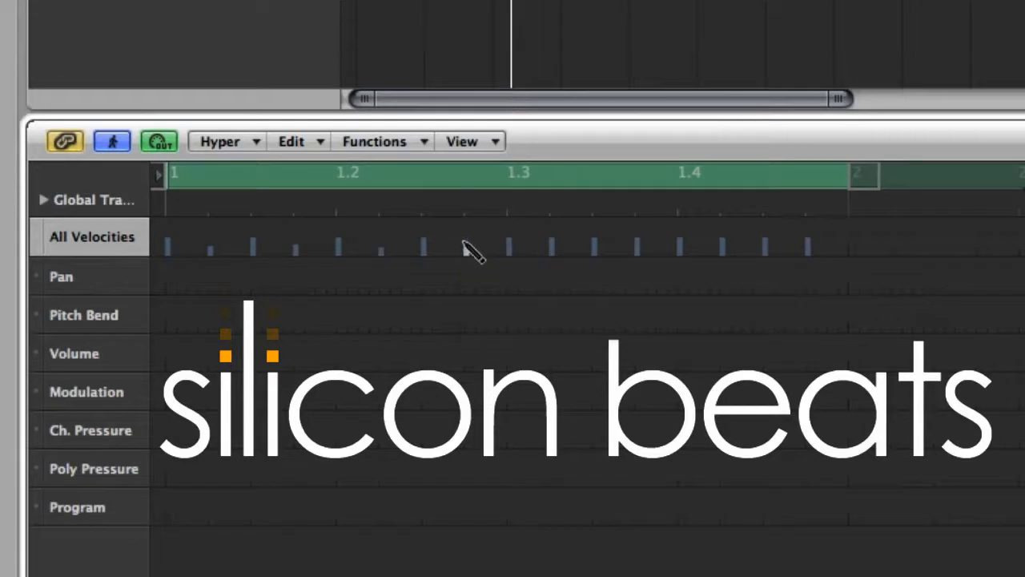
pyautogui.click(552, 250)
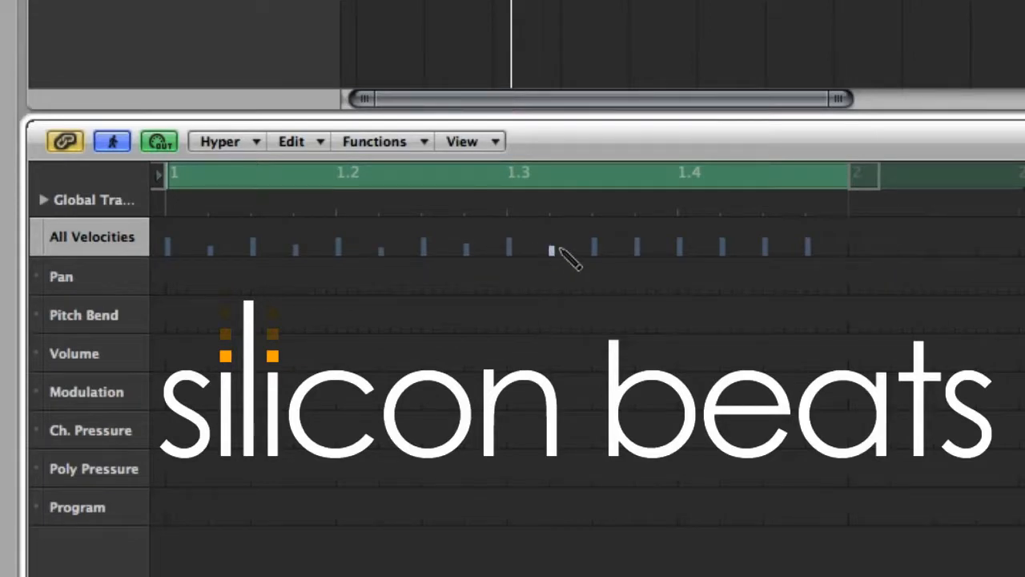
pyautogui.click(636, 252)
pyautogui.click(722, 250)
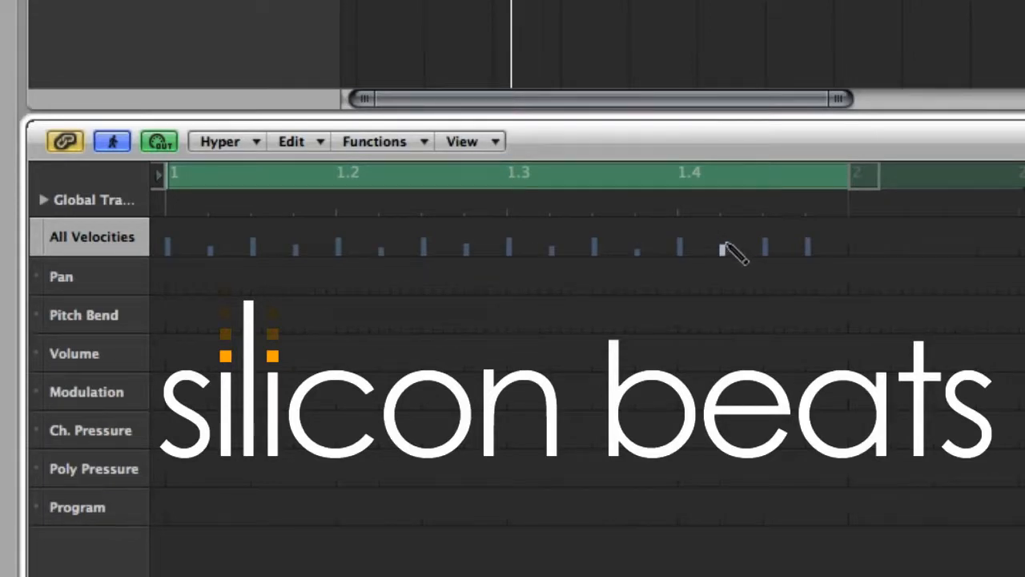
pyautogui.click(807, 251)
pyautogui.press('space')
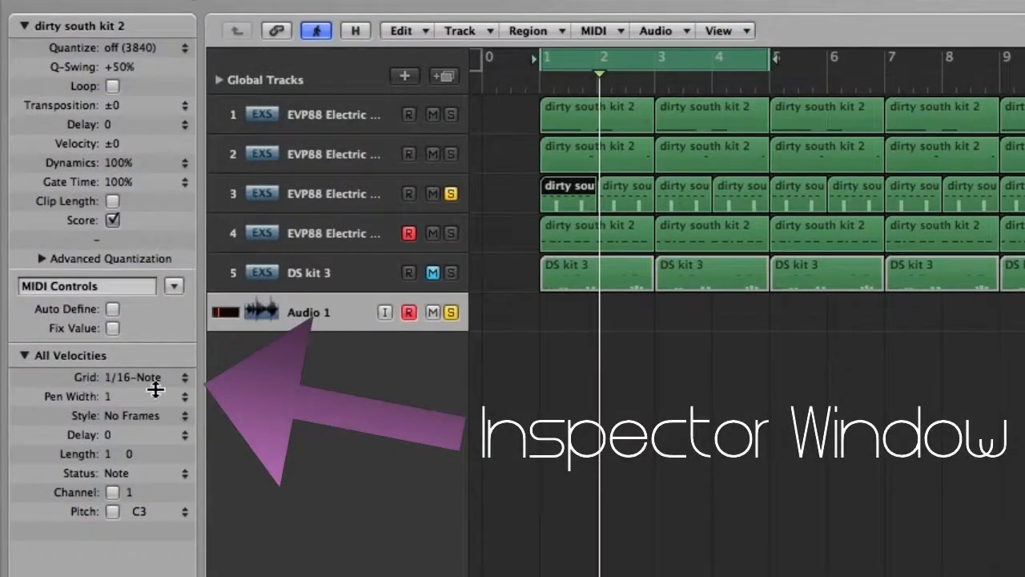
# - Set the All Velocities grid to 1/32-Note and add hits just before and after beats 1.2 and 1.3 and before 1.4
pyautogui.click(126, 380)
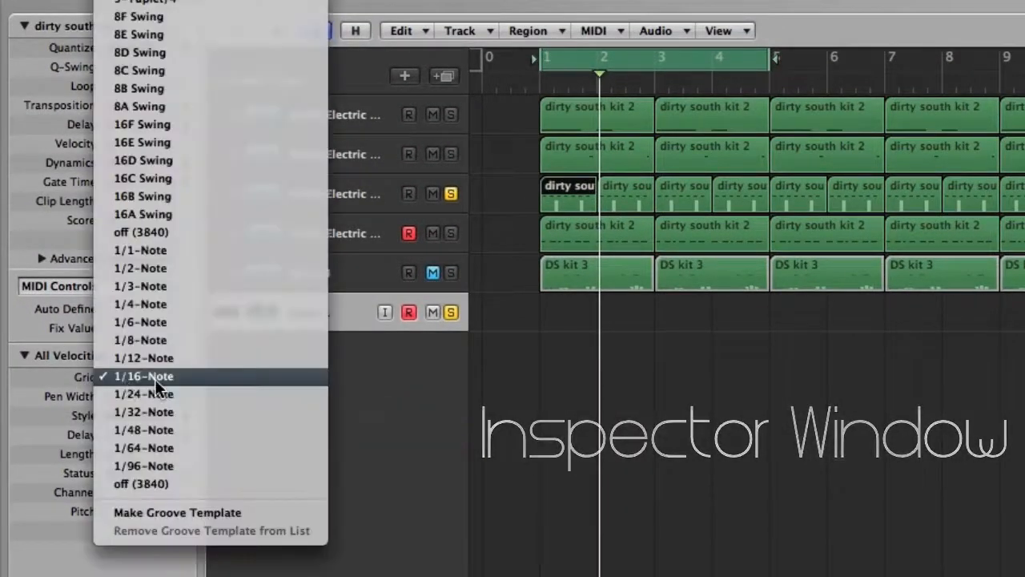
pyautogui.click(166, 407)
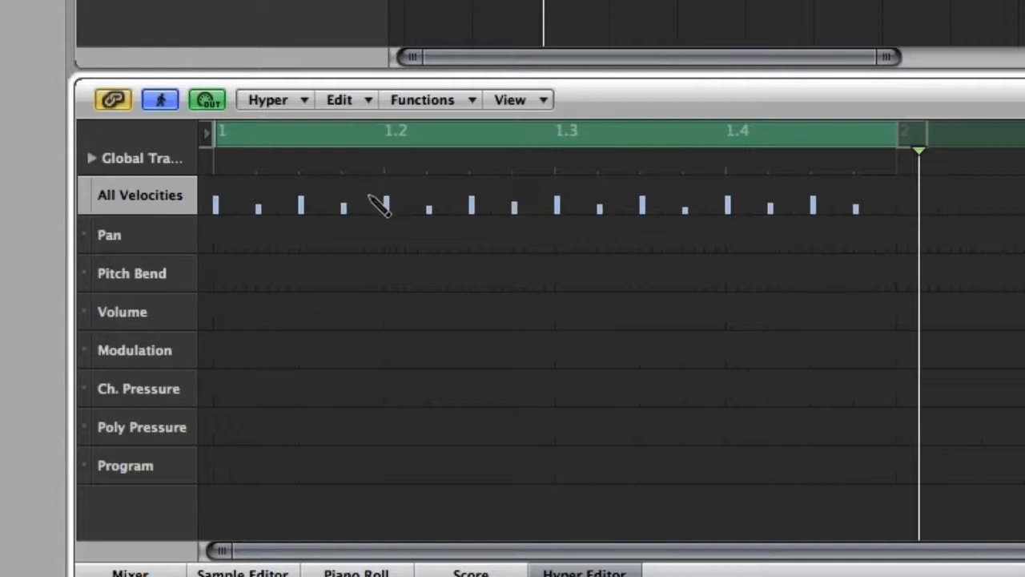
pyautogui.click(365, 205)
pyautogui.click(410, 206)
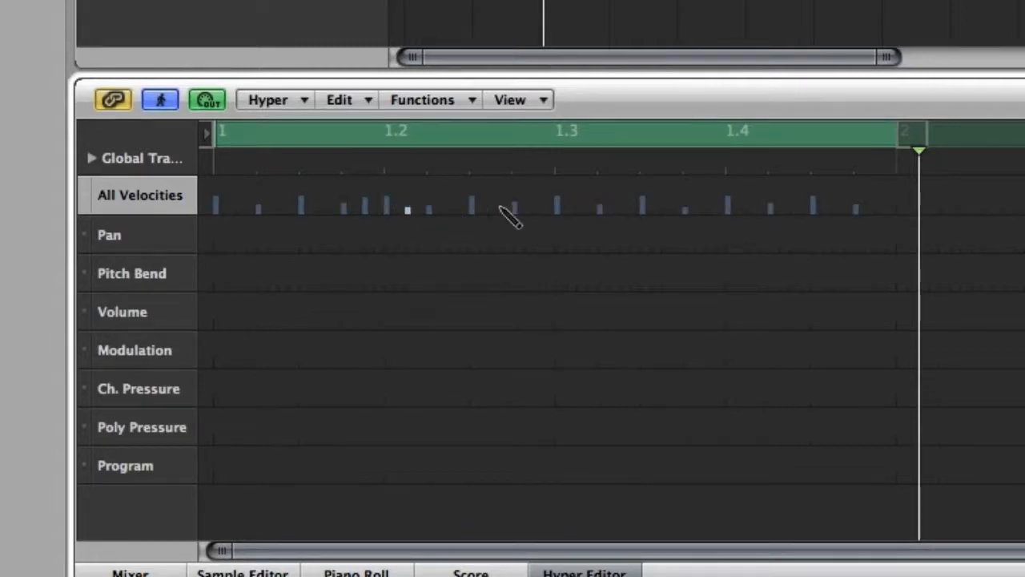
pyautogui.click(534, 209)
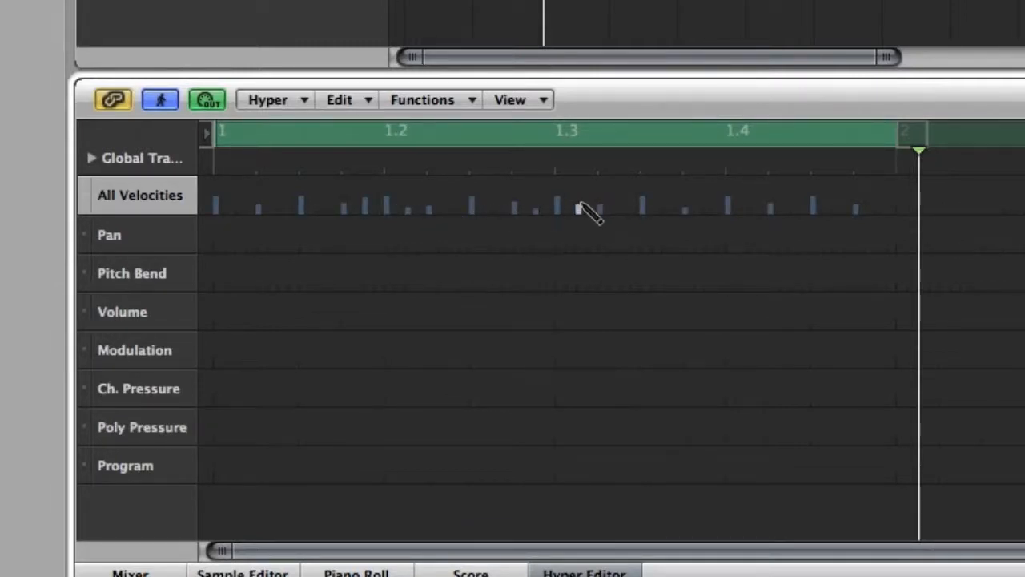
pyautogui.click(706, 200)
pyautogui.press('space')
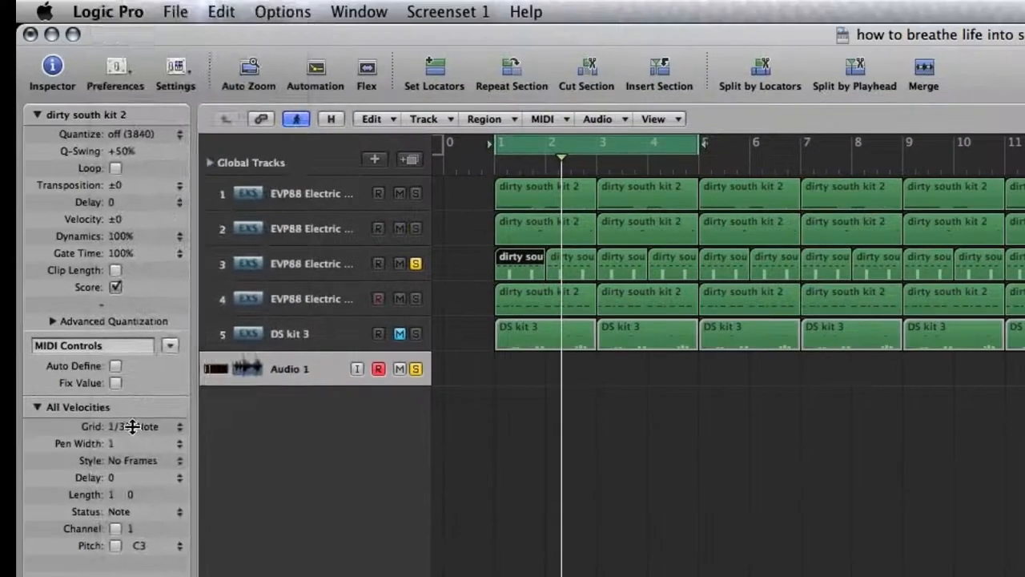
# - Set the All Velocities grid to 1/64-Note and draw a roll with rising velocities from after beat 1.4 to bar 2
pyautogui.click(133, 551)
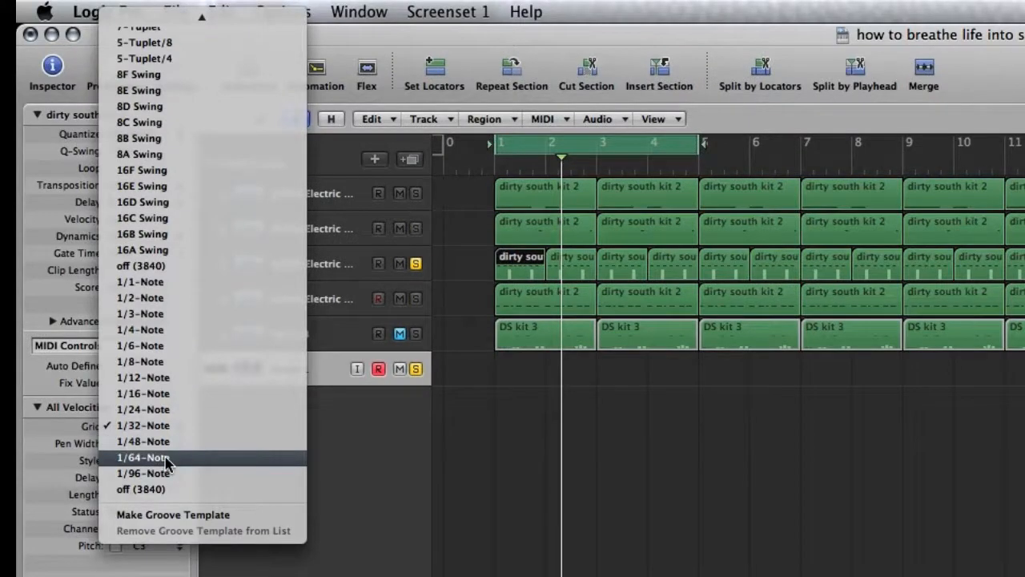
pyautogui.click(165, 458)
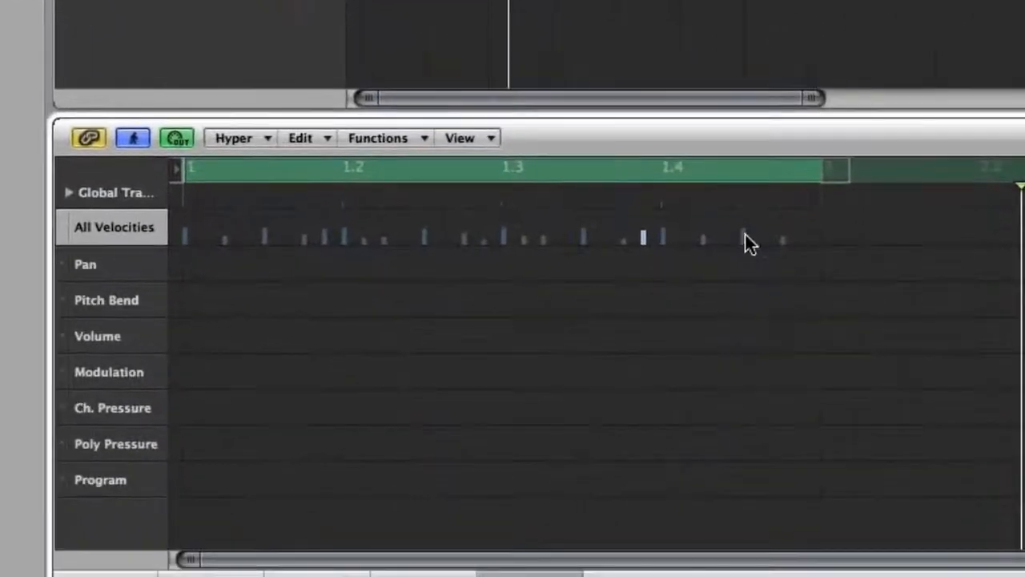
pyautogui.moveTo(719, 233); pyautogui.dragTo(826, 211)
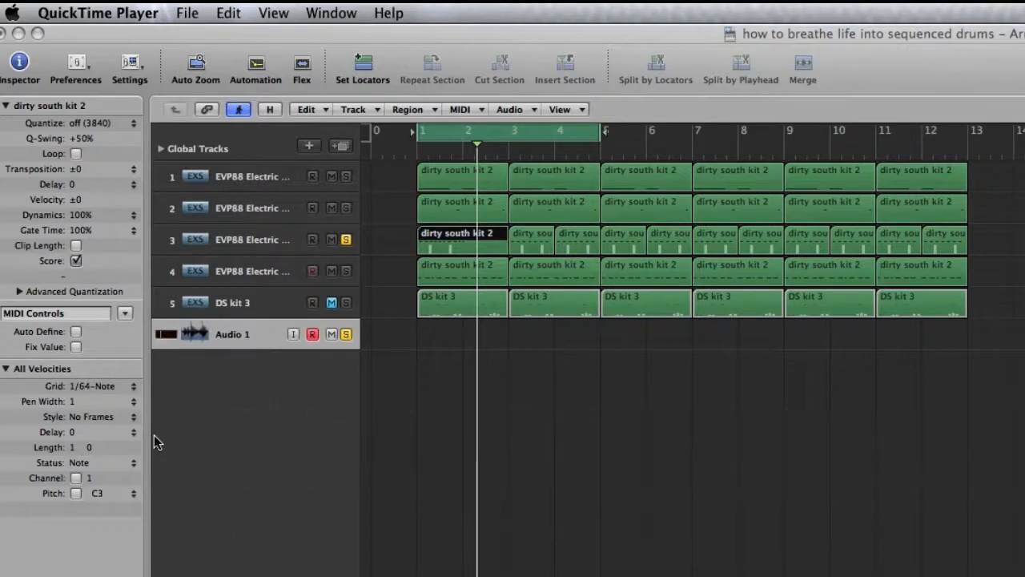
# - Set the All Velocities grid to 1/48-Note, draw a rising-velocity run leading into beat 1.3, and play it back
pyautogui.click(95, 388)
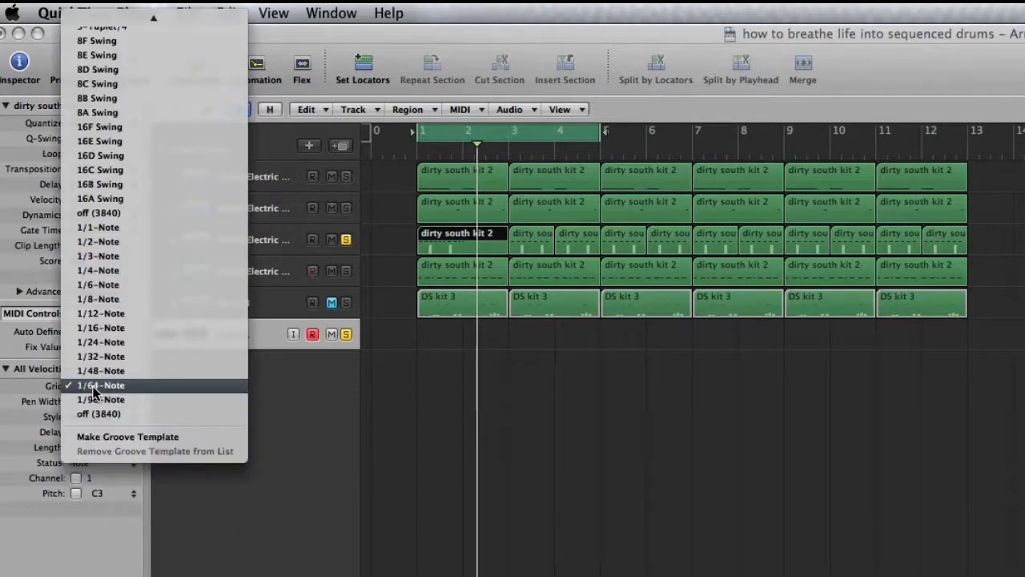
pyautogui.click(116, 374)
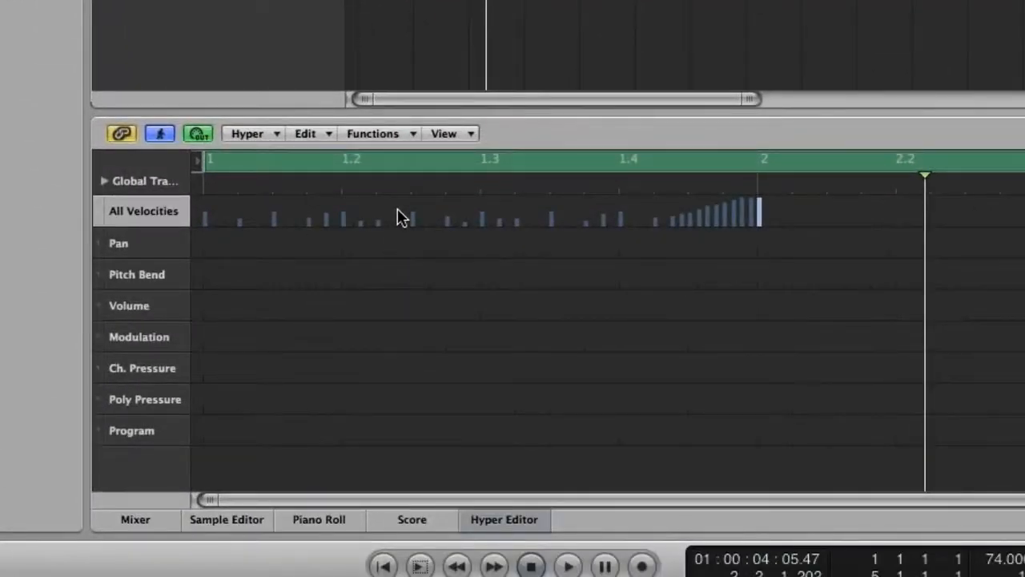
pyautogui.moveTo(404, 224); pyautogui.dragTo(483, 208)
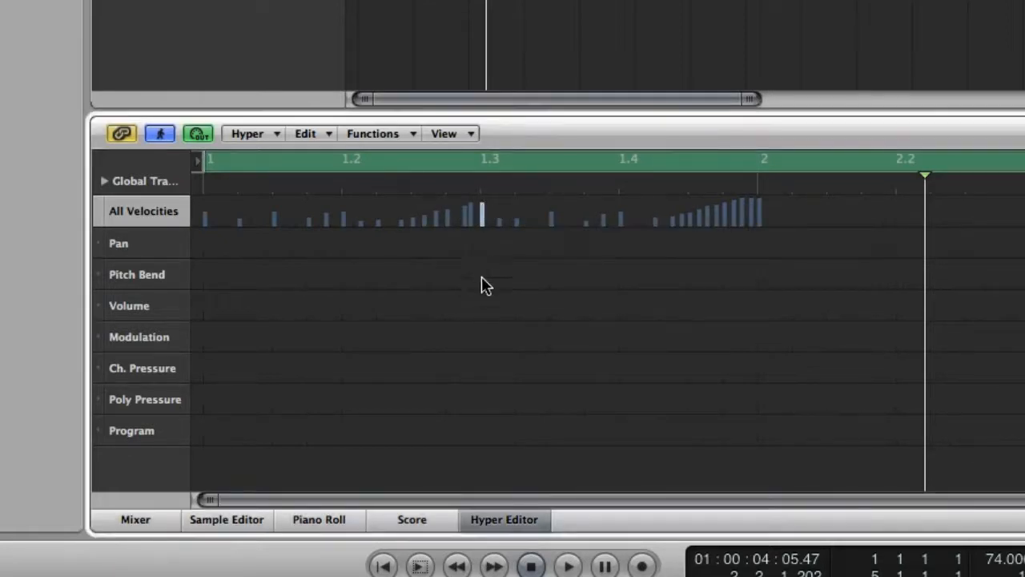
pyautogui.press('space')
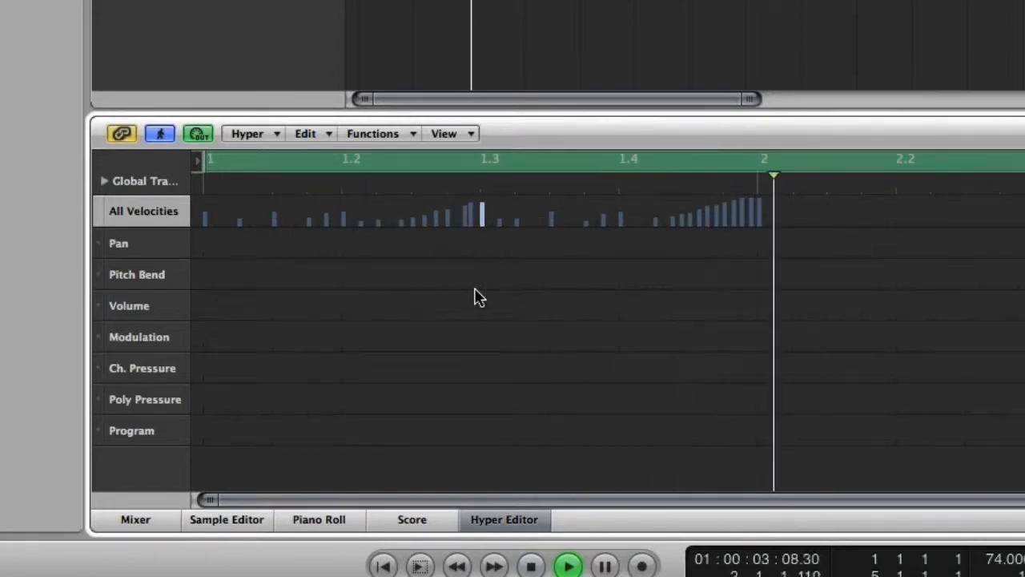
pyautogui.press('space')
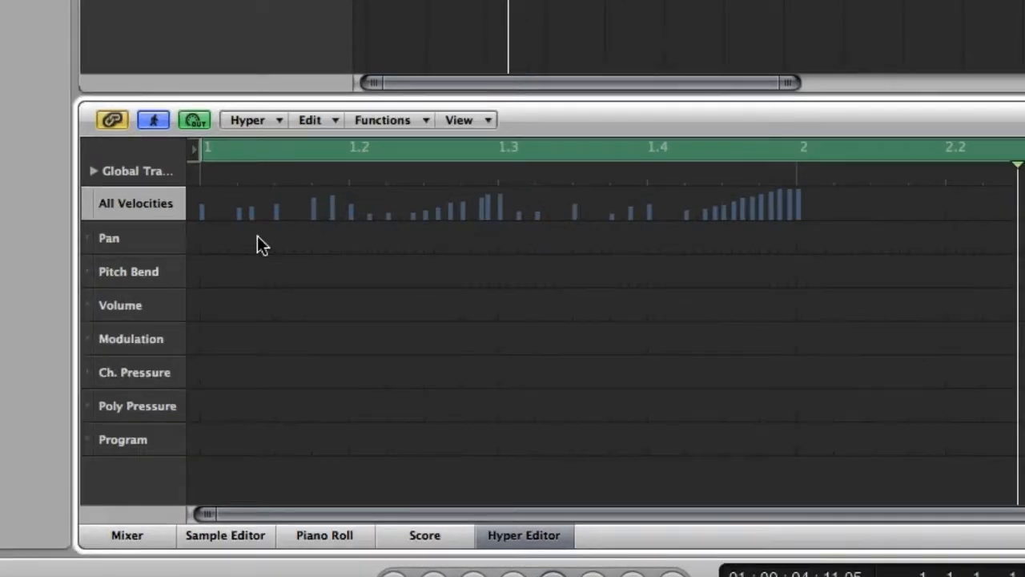
# - Draw varying pan values in the Pan lane from beat 1 to 1.3 and over the final roll into bar 2
pyautogui.click(146, 238)
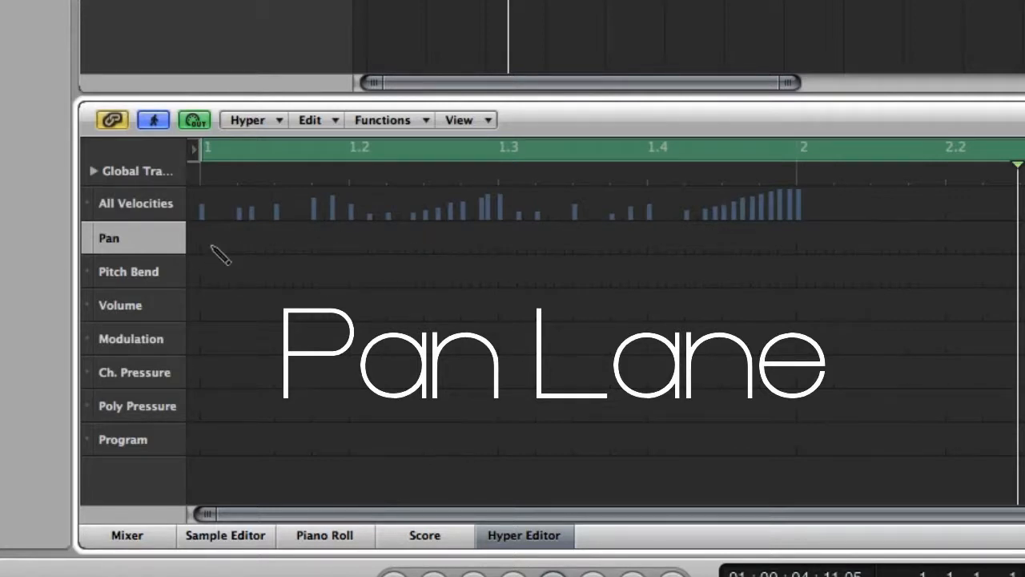
pyautogui.moveTo(210, 247)
pyautogui.mouseDown()
pyautogui.moveTo(296, 235)
pyautogui.moveTo(373, 252)
pyautogui.moveTo(430, 237)
pyautogui.moveTo(491, 250)
pyautogui.mouseUp()
pyautogui.moveTo(704, 256)
pyautogui.mouseDown()
pyautogui.moveTo(712, 238)
pyautogui.moveTo(798, 240)
pyautogui.mouseUp()
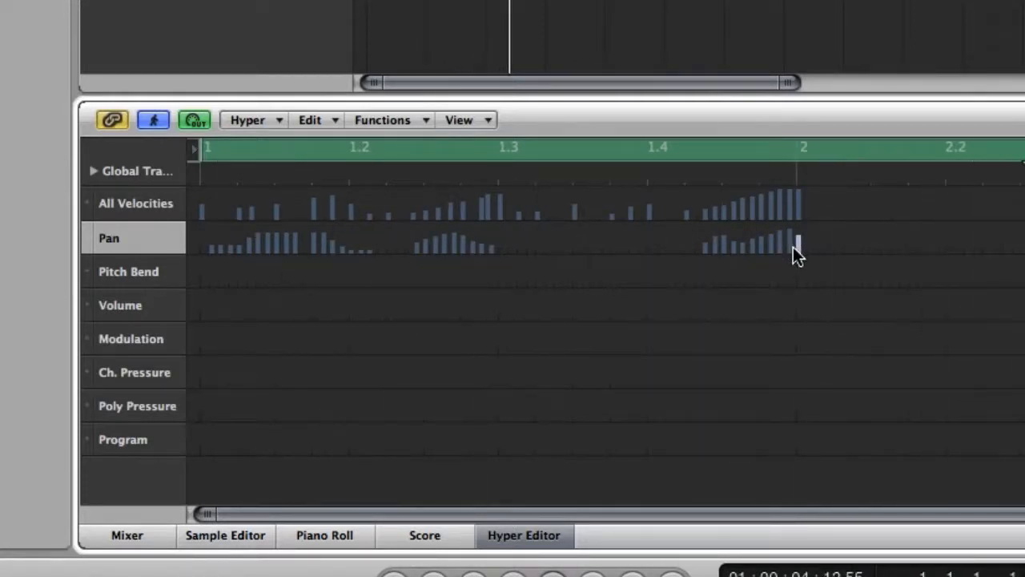
# - Draw a rising Pitch Bend ramp and rising Volume steps over the final roll into bar 2, and play the loop
pyautogui.click(120, 280)
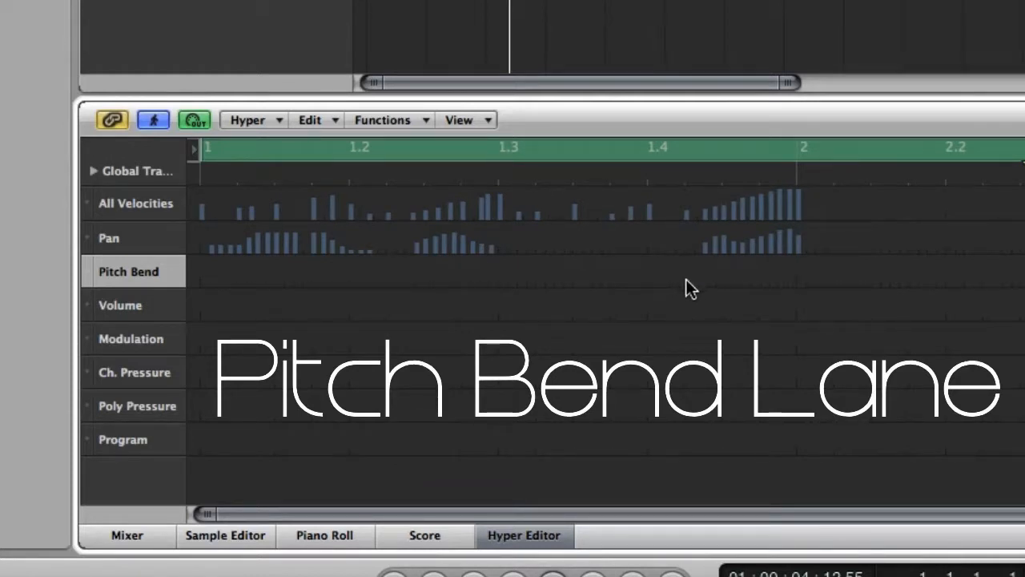
pyautogui.moveTo(694, 285)
pyautogui.mouseDown()
pyautogui.moveTo(732, 286)
pyautogui.moveTo(791, 264)
pyautogui.mouseUp()
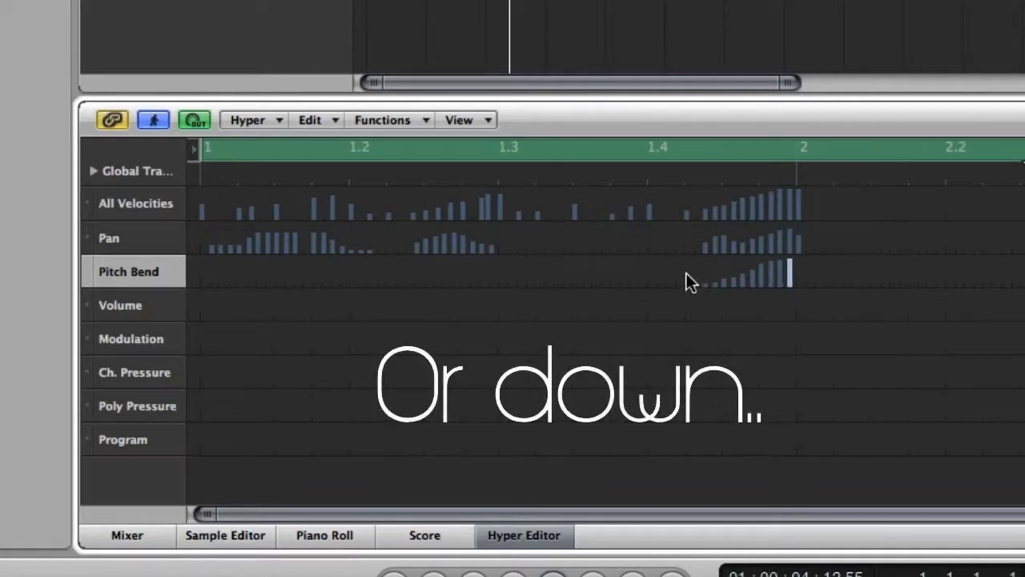
pyautogui.press('space')
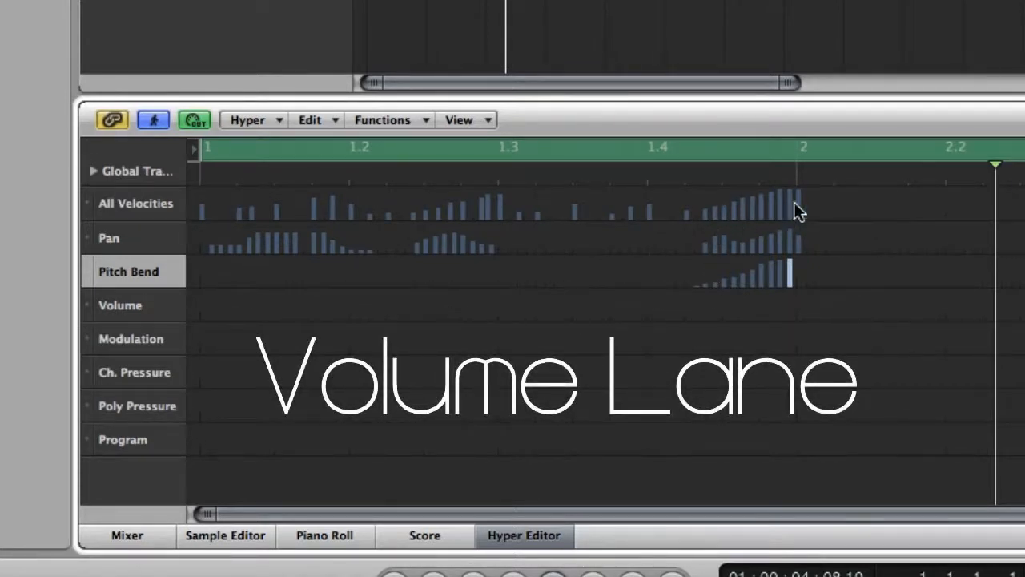
pyautogui.moveTo(694, 313)
pyautogui.mouseDown()
pyautogui.moveTo(792, 301)
pyautogui.moveTo(708, 314)
pyautogui.mouseUp()
pyautogui.press('space')
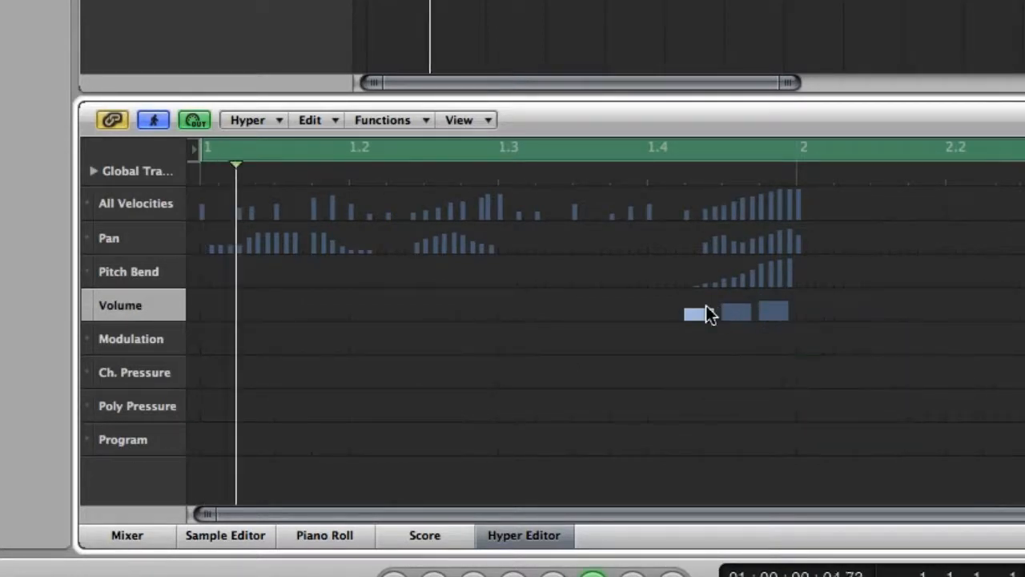